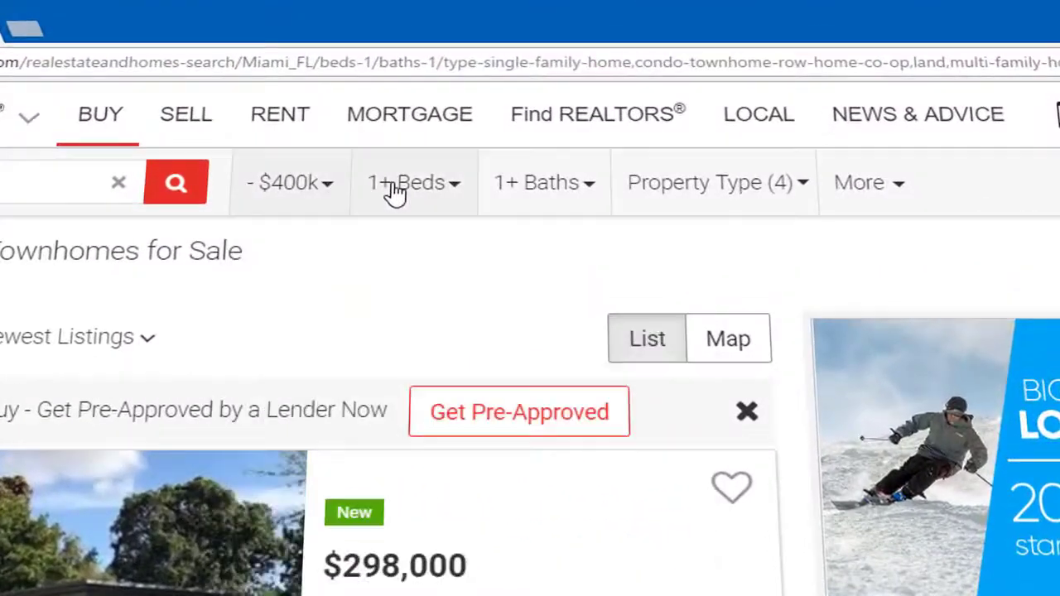
- Check the bedroom, property type and more-filters options on the first listing site
left_click(447, 189)
left_click(722, 195)
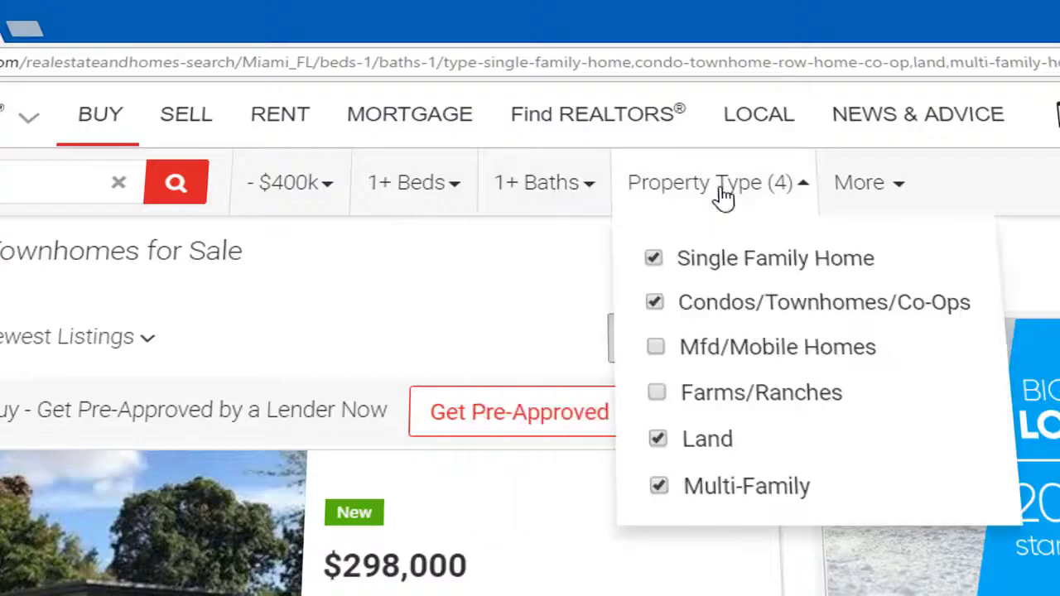
left_click(723, 195)
left_click(859, 184)
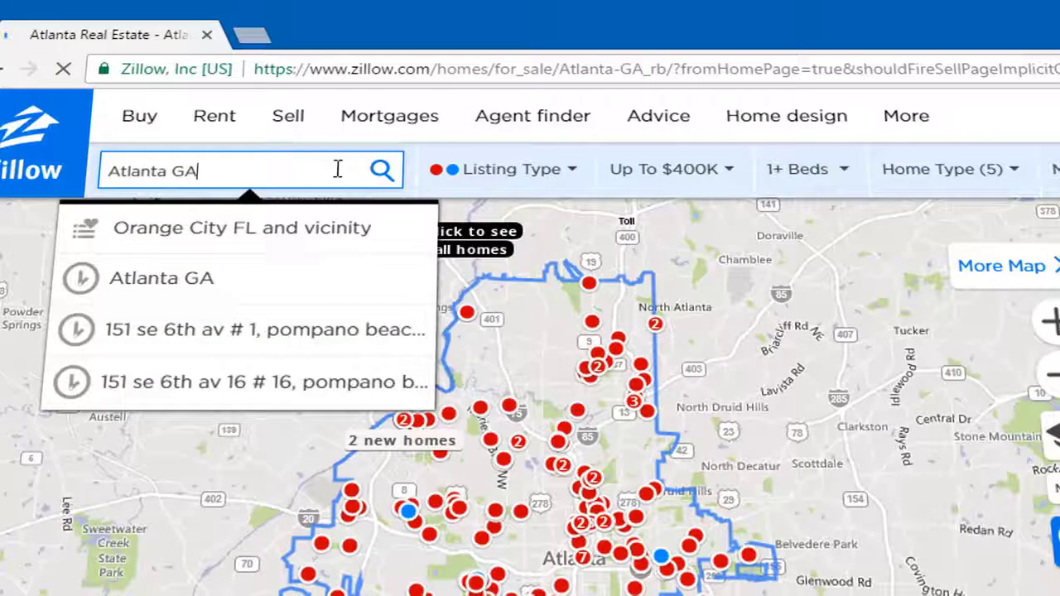
- Compare the listing type, price, bedroom, home type and extra filter dropdowns on the next site
left_click(524, 171)
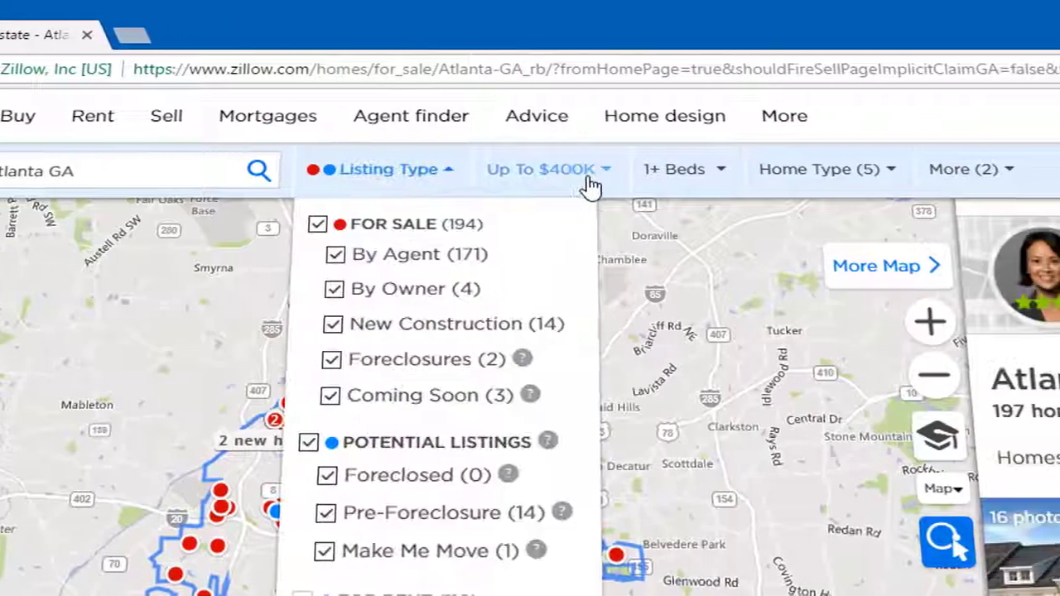
left_click(590, 187)
left_click(713, 171)
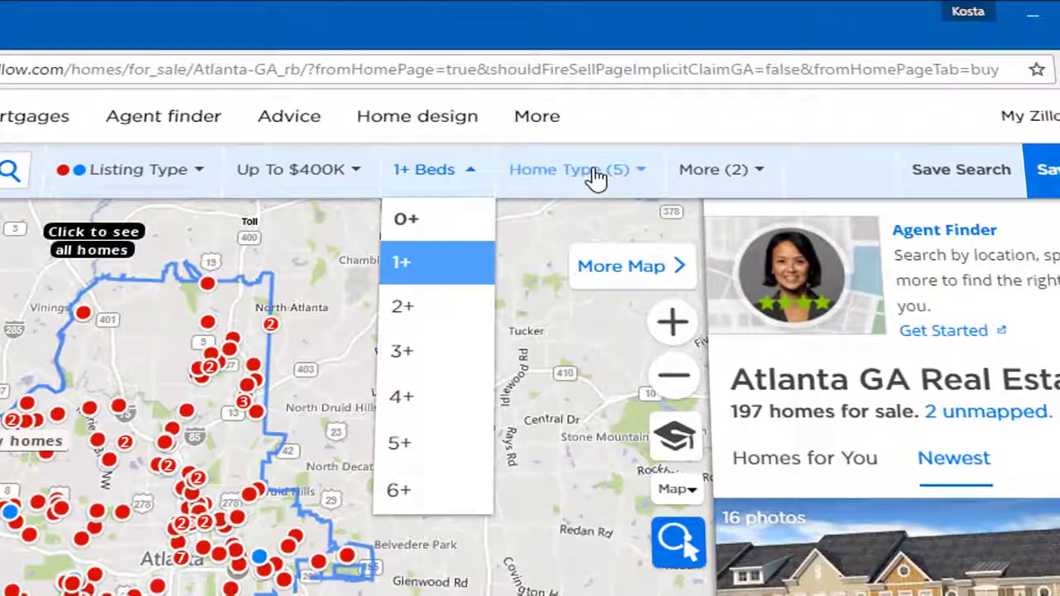
left_click(594, 177)
left_click(733, 171)
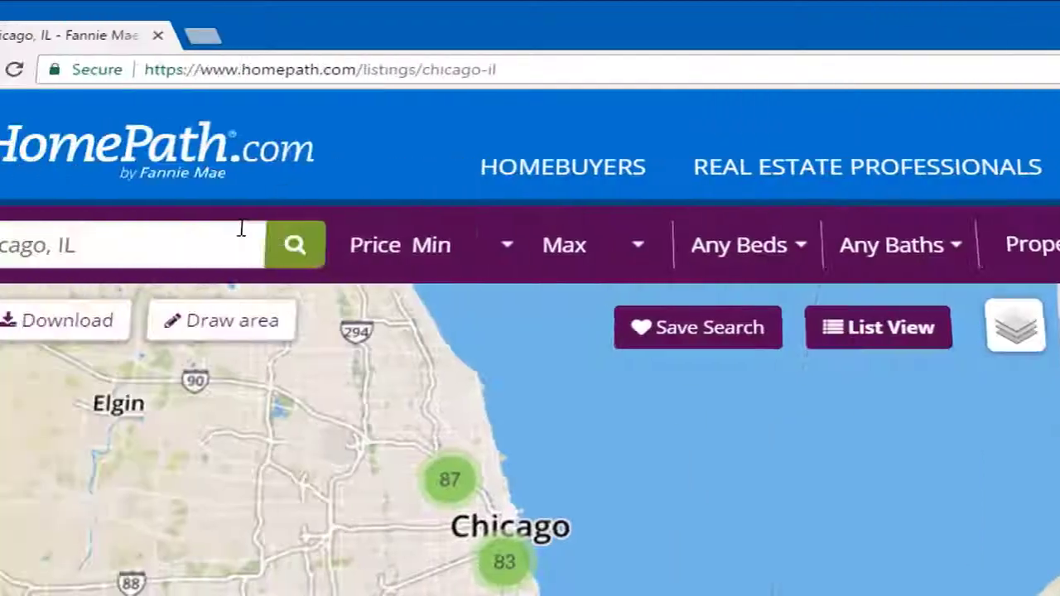
- Review HomePath's Chicago min/max price, beds, baths and property type dropdowns, then All Filters
left_click(497, 246)
left_click(630, 248)
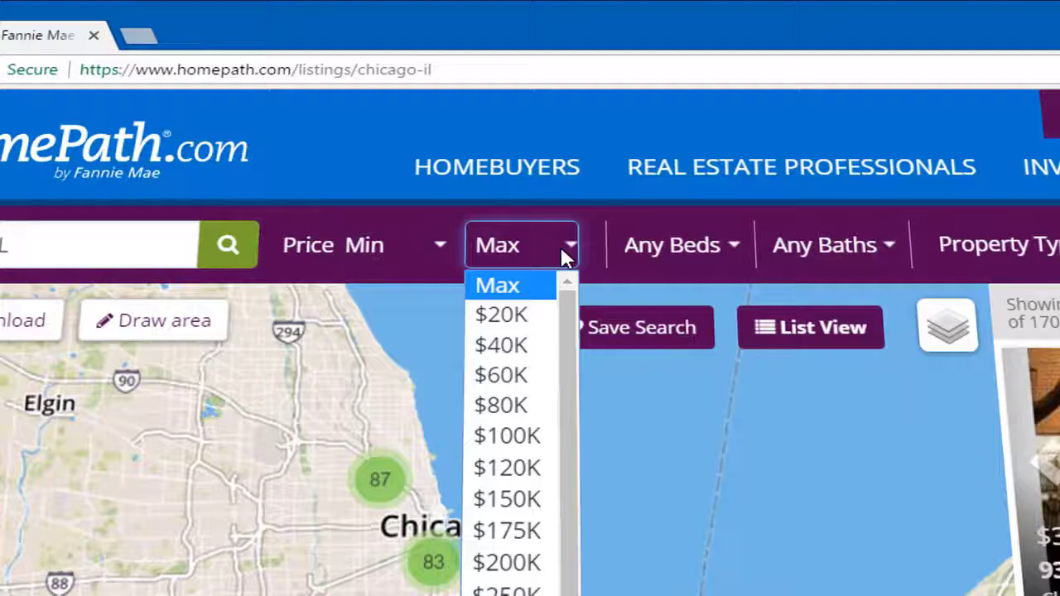
left_click(671, 245)
left_click(824, 245)
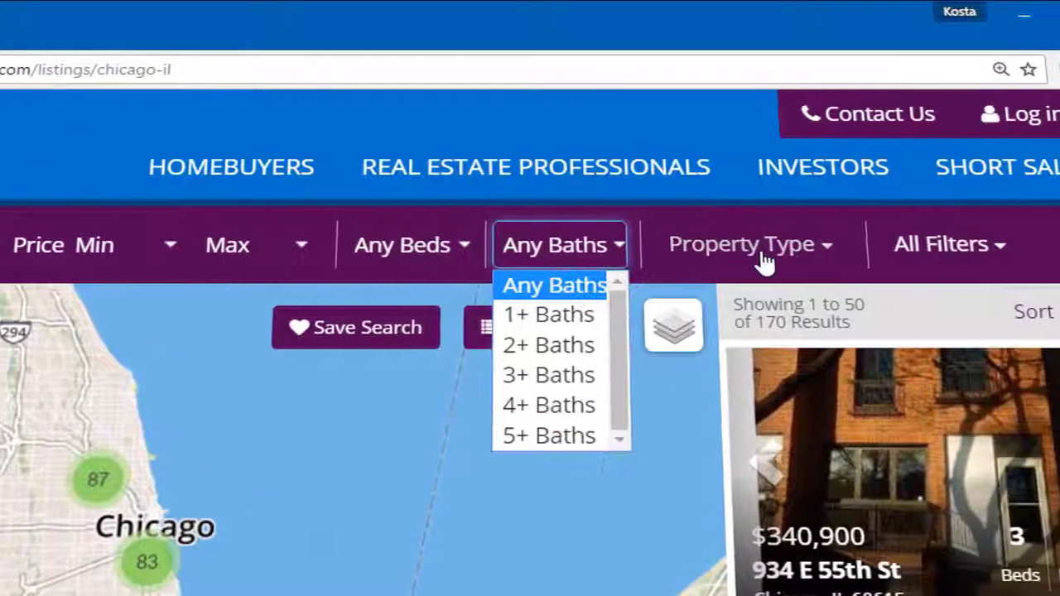
left_click(764, 262)
left_click(921, 258)
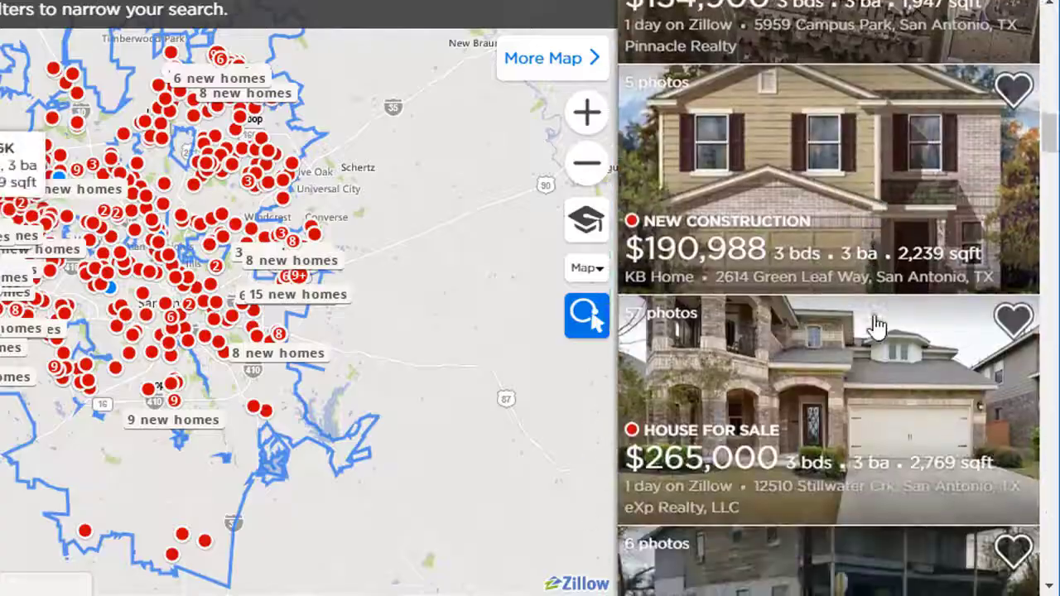
- Scroll the Zillow San Antonio results down to the pagination and 'Save this search' link
scroll(878, 327, "down", 20)
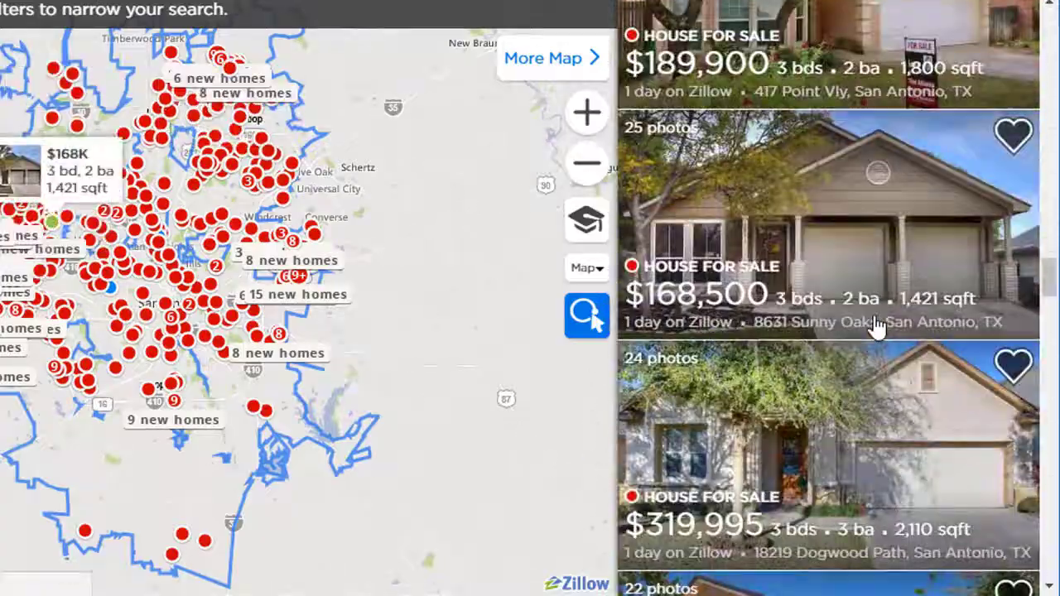
scroll(878, 327, "down", 20)
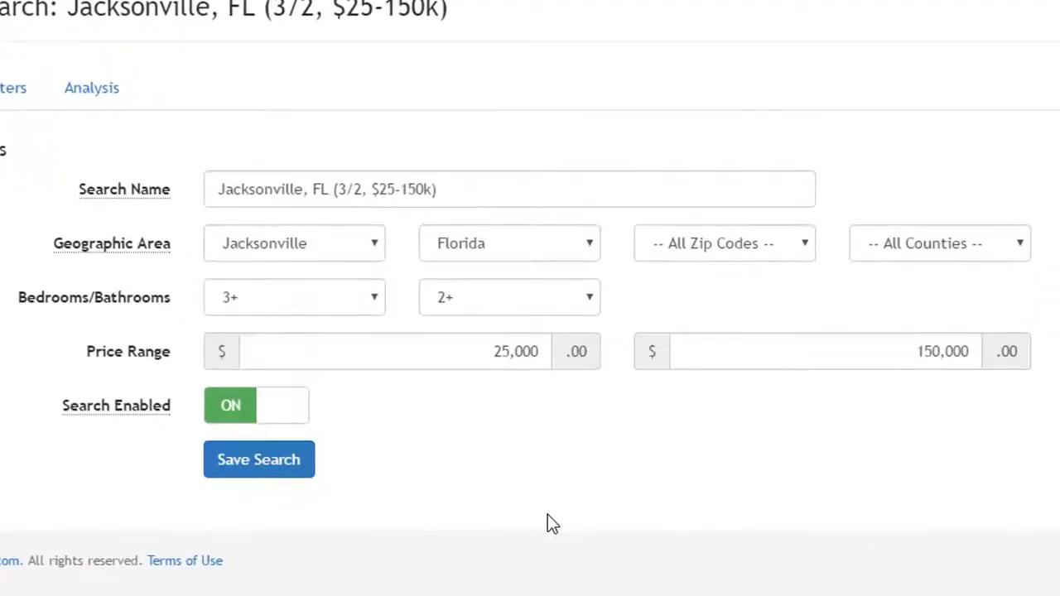
- Switch on the For Sale, For Sale By Owner, Foreclosure, Multi-Family and Single-Family filters
left_click(148, 212)
scroll(83, 331, "down", 2)
left_click(79, 301)
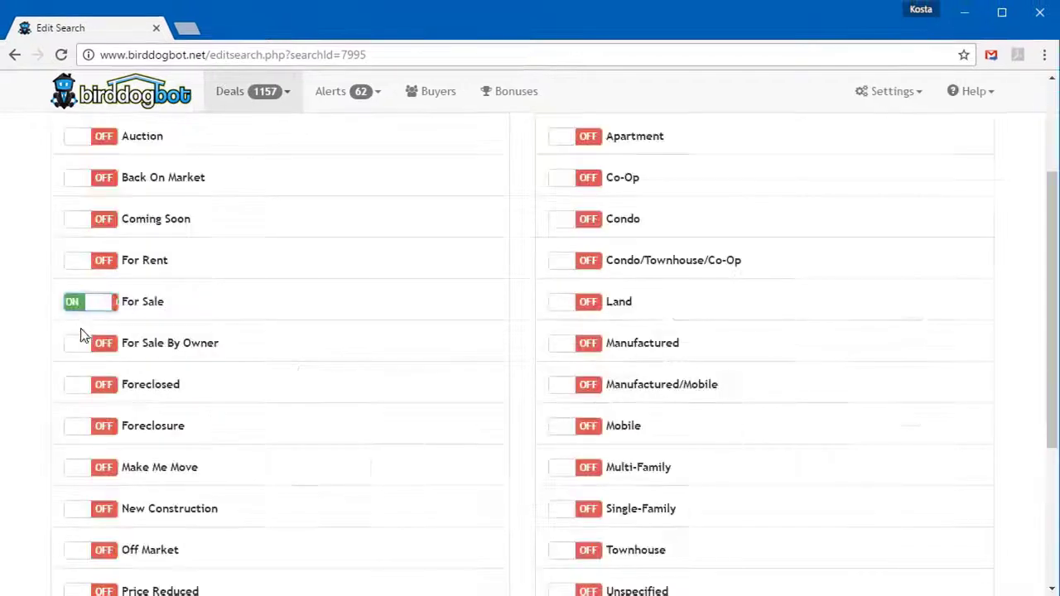
left_click(79, 342)
left_click(83, 429)
scroll(83, 430, "down", 1)
left_click(563, 397)
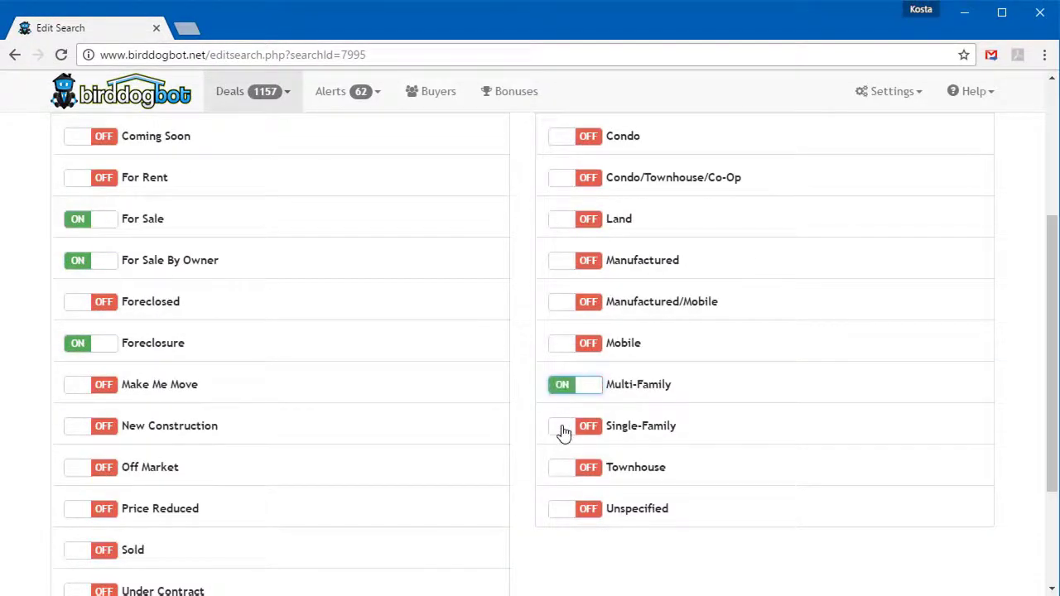
left_click(563, 428)
scroll(563, 428, "up", 3)
- Set the search's analysis type to Advanced Analysis
left_click(203, 217)
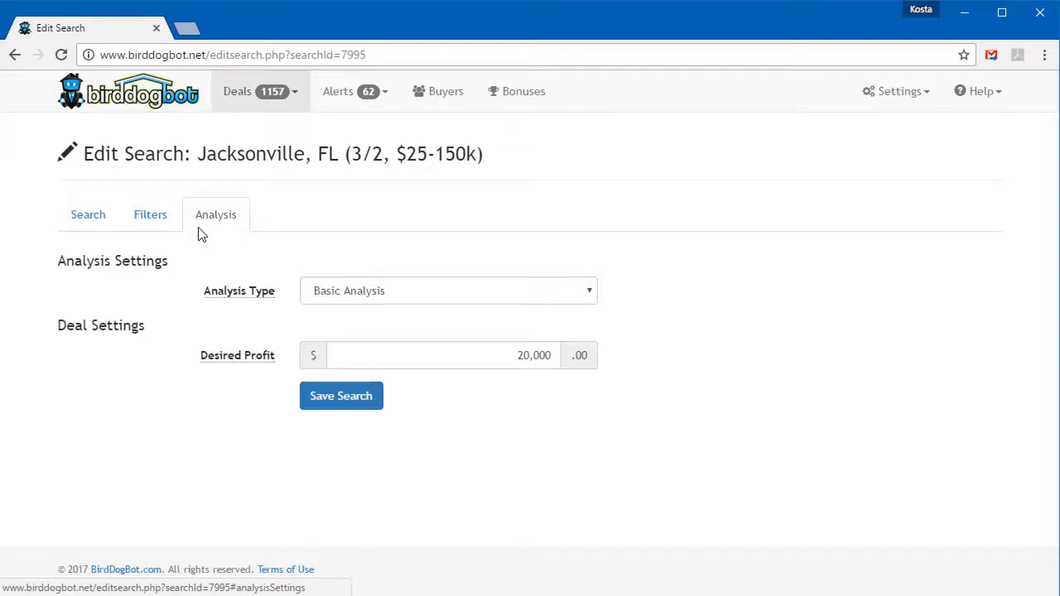
left_click(589, 298)
left_click(572, 328)
scroll(571, 332, "down", 1)
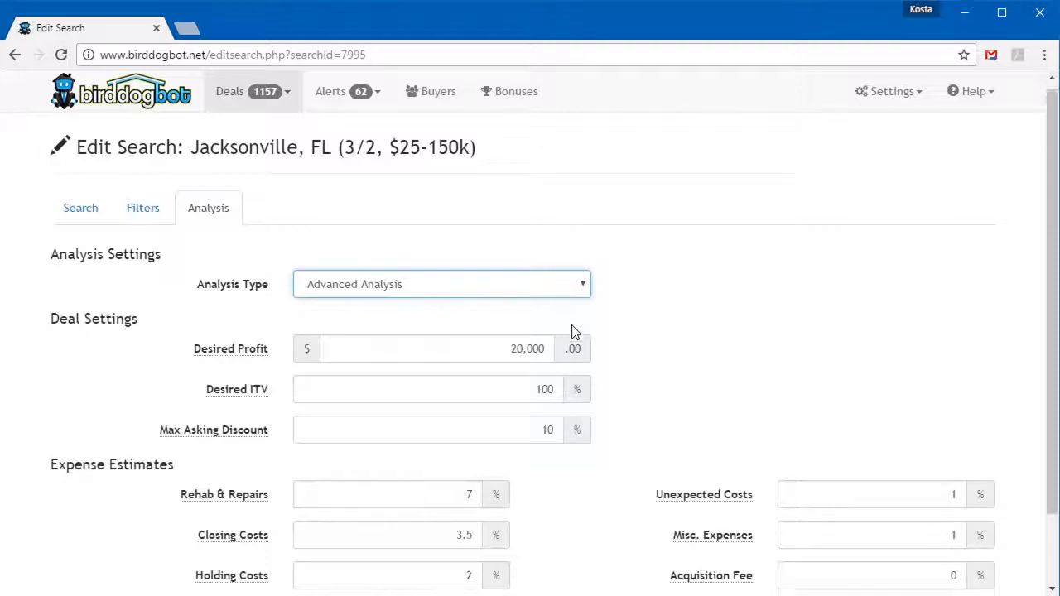
- Go to Deals > Search Projects and highlight the page heading
left_click(265, 98)
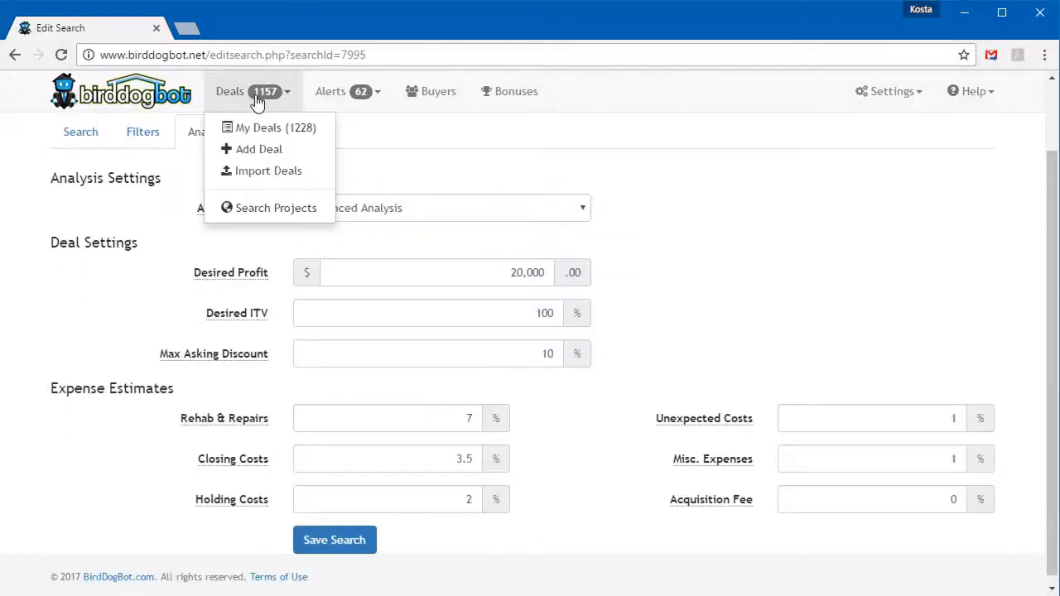
left_click(268, 208)
left_click_drag(61, 161, 243, 156)
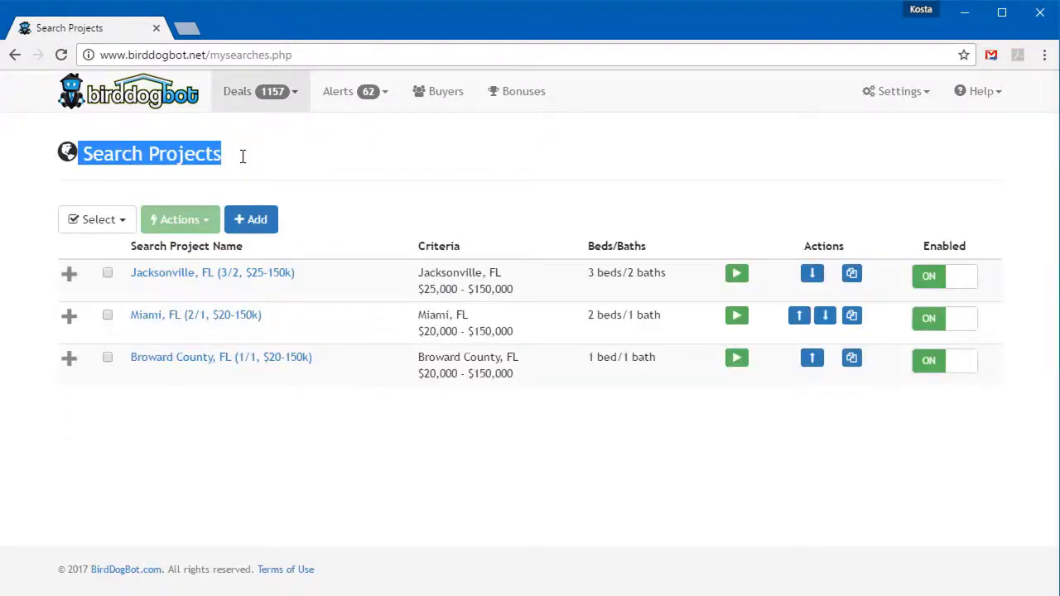
- Tick the Jacksonville, Miami and Broward County projects and run them via Actions > Run
left_click(242, 156)
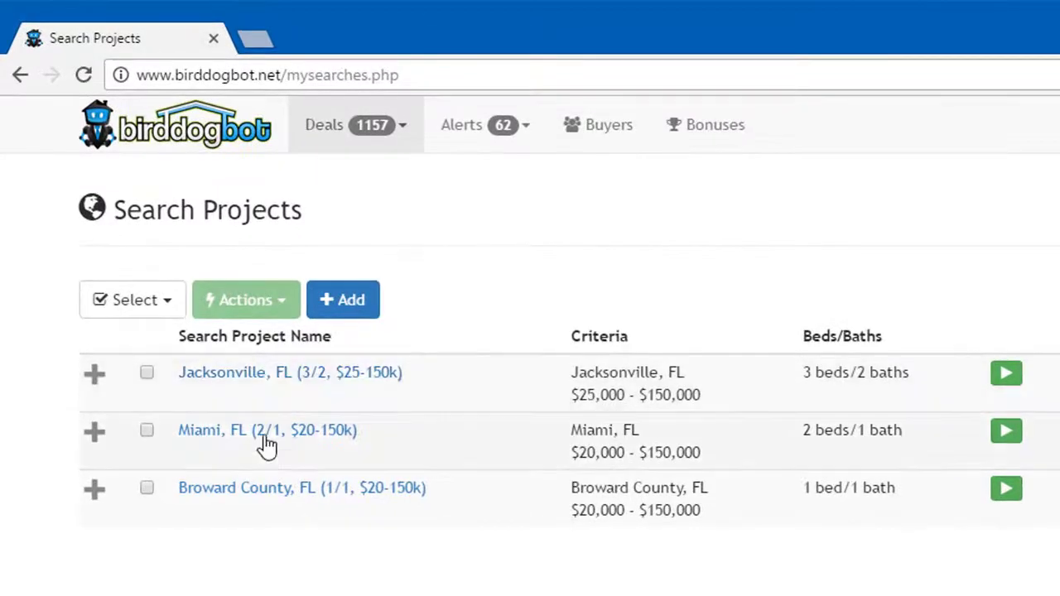
left_click(146, 373)
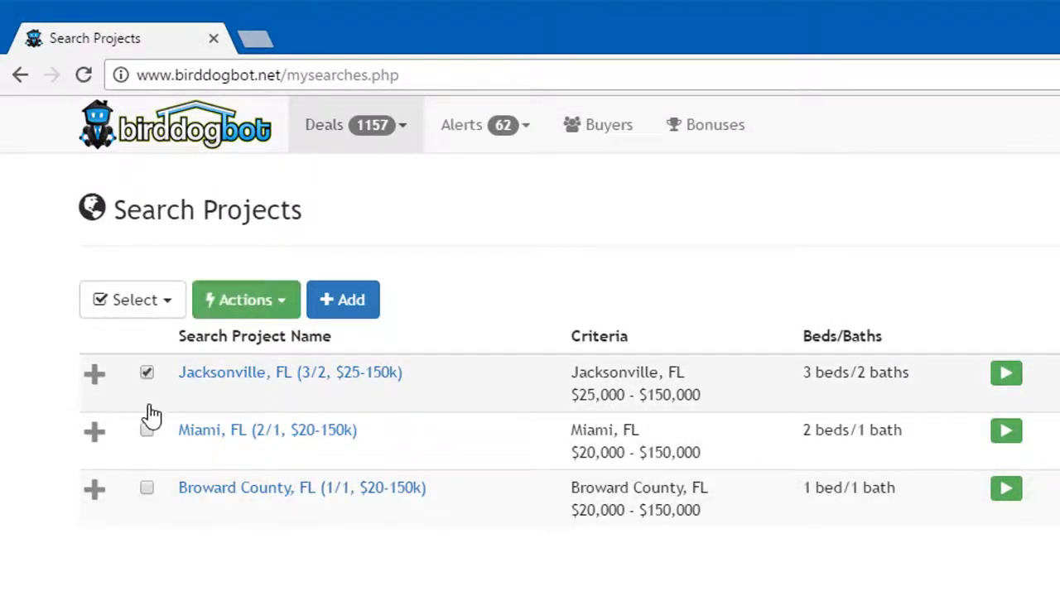
left_click(147, 429)
left_click(147, 488)
left_click(260, 312)
left_click(246, 343)
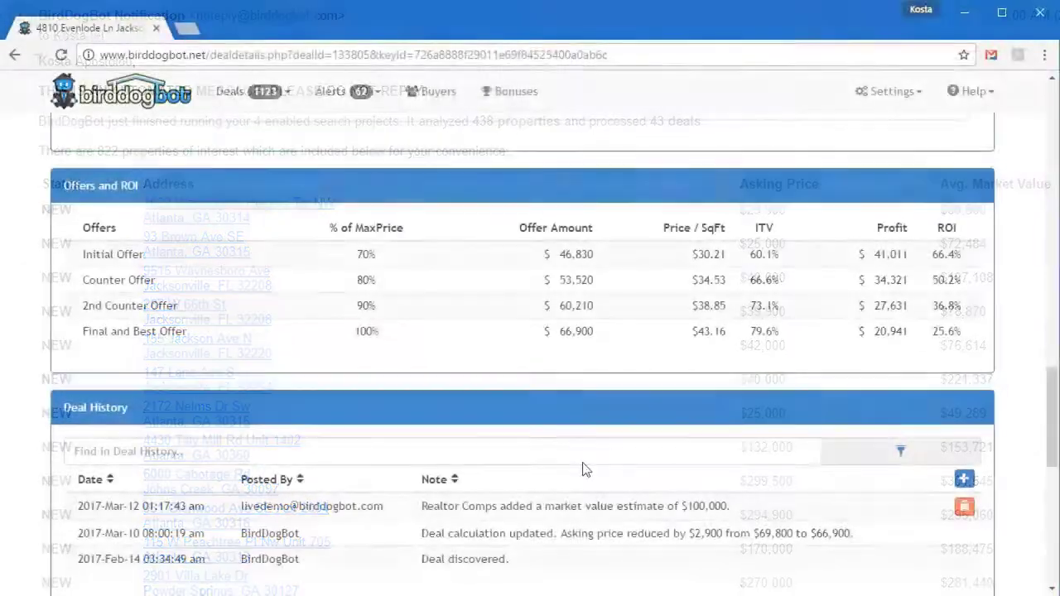
- Open the Add Deal page from the Deals menu
scroll(571, 460, "down", 3)
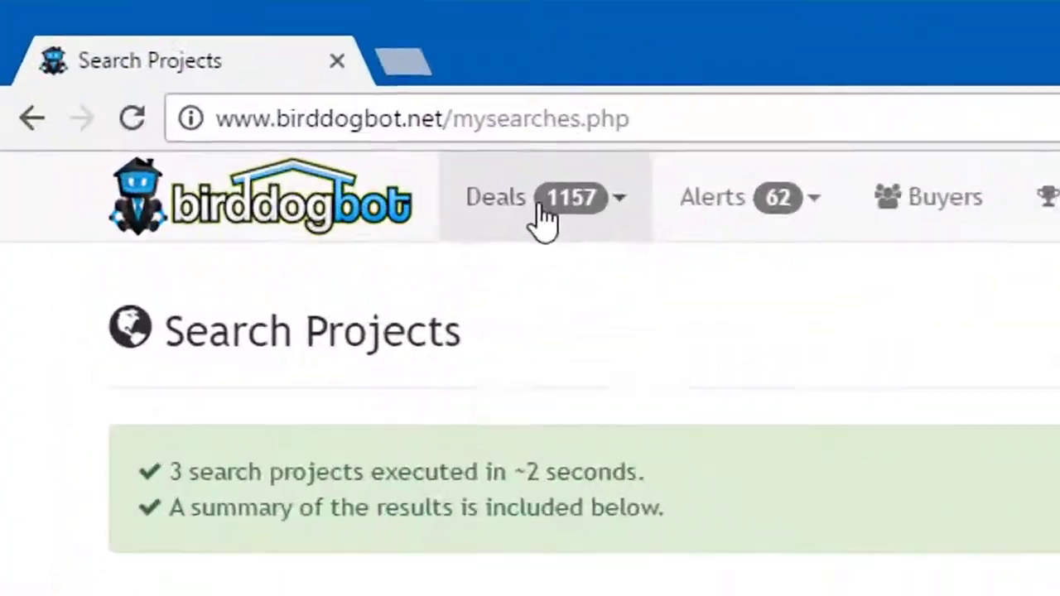
left_click(543, 220)
left_click(568, 334)
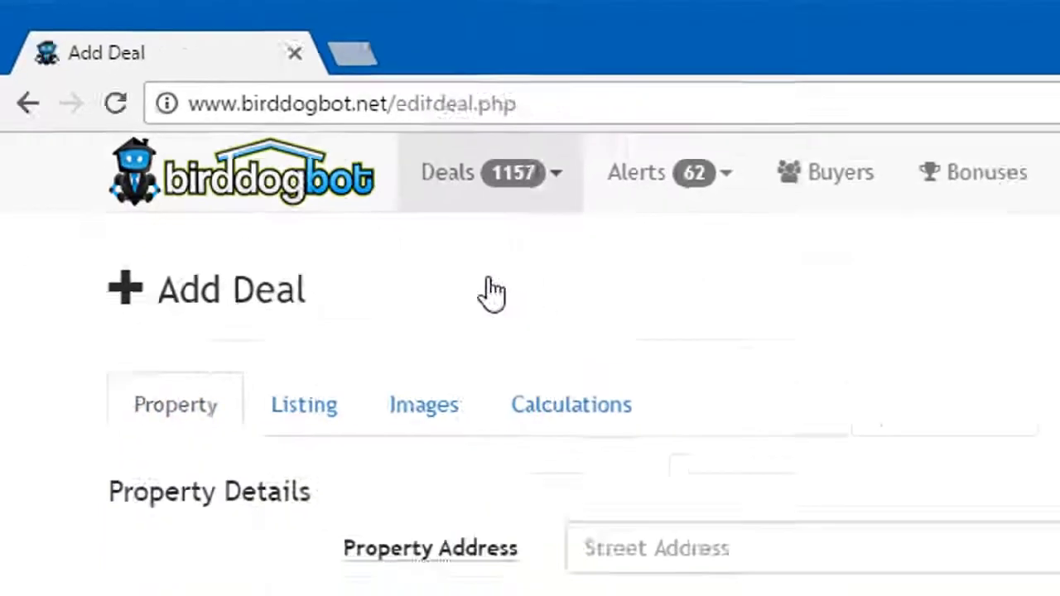
- Copy the 47 deal rows from Excel and paste them into Import Deals
left_click(506, 211)
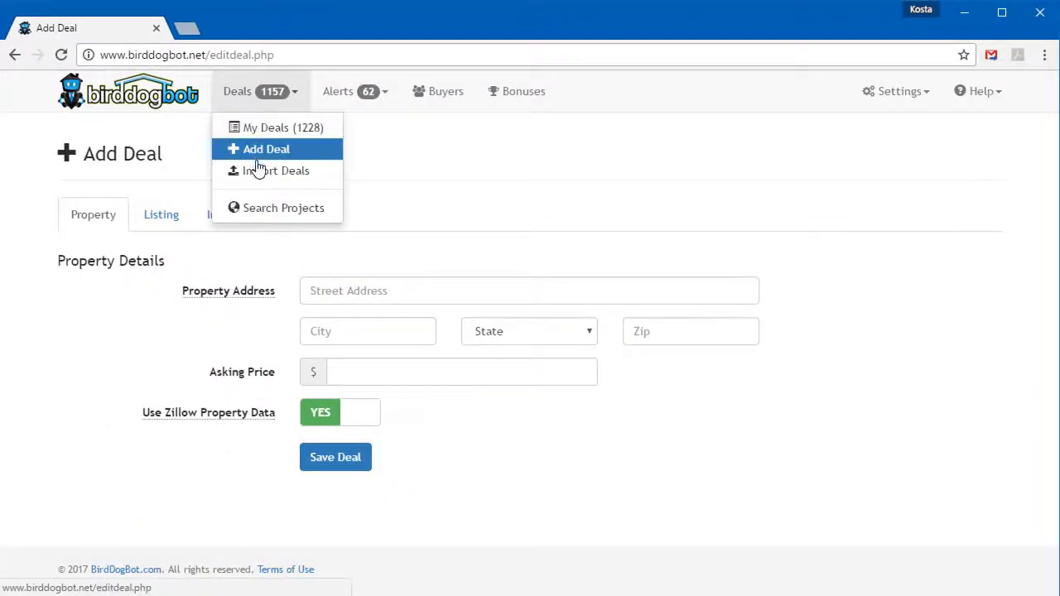
left_click(336, 225)
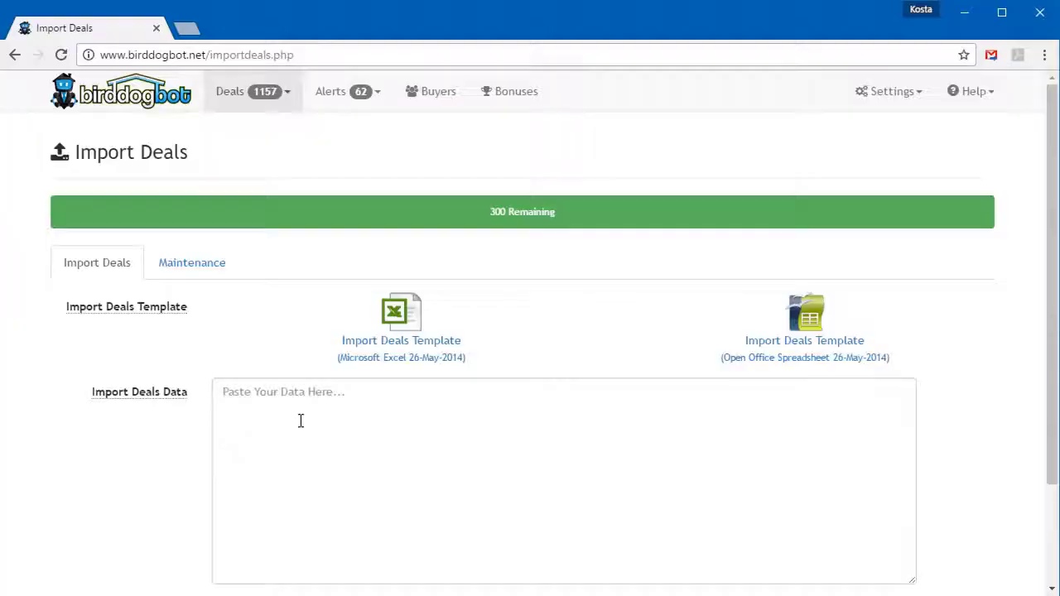
right_click(286, 406)
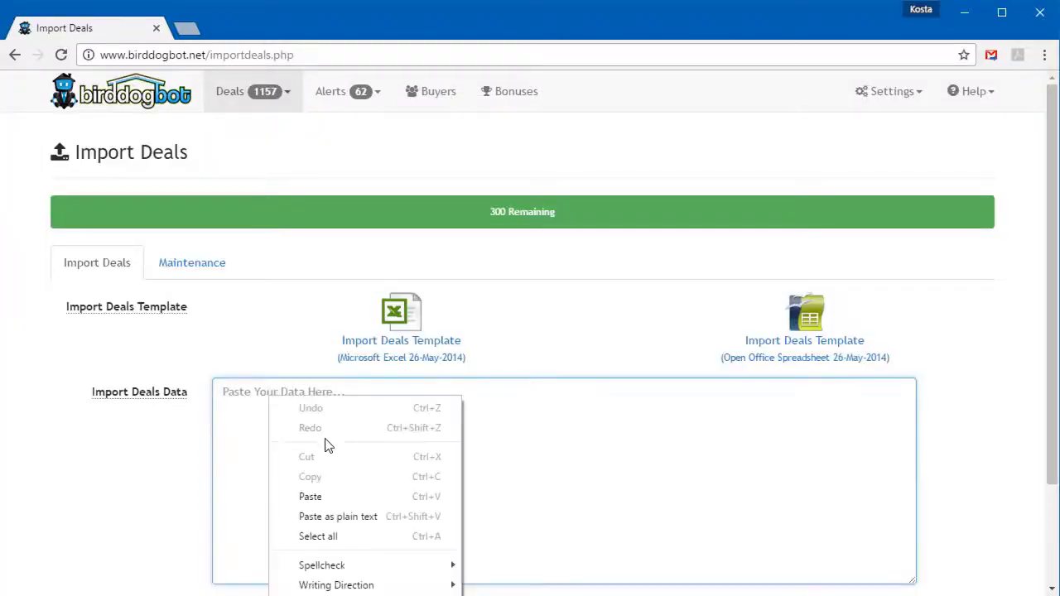
left_click(310, 497)
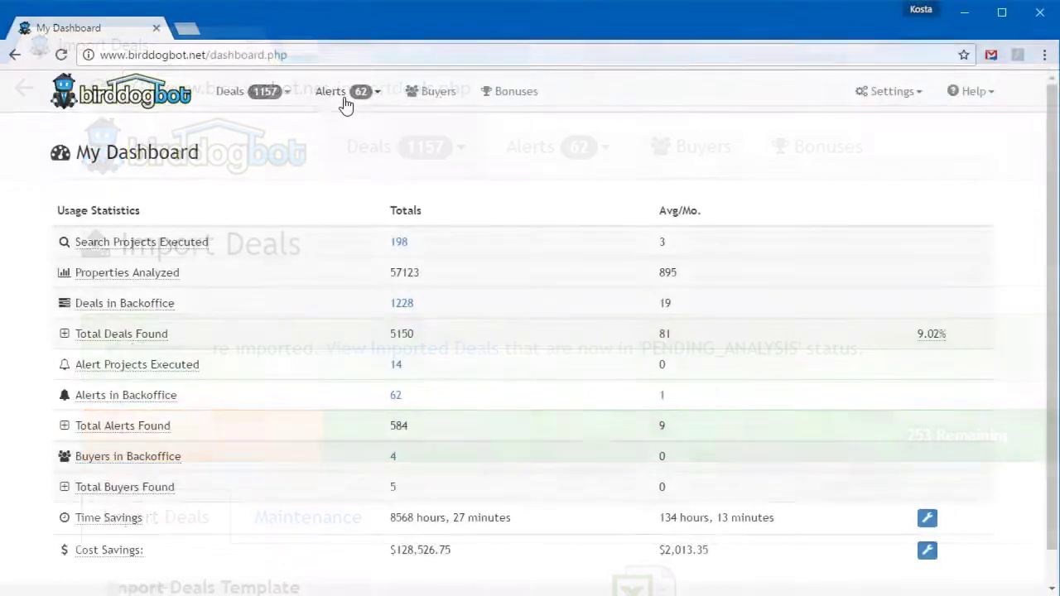
- Choose Alerts > Alert Projects to list the orlando, jacksonville and atlanta projects
left_click(344, 98)
left_click(370, 169)
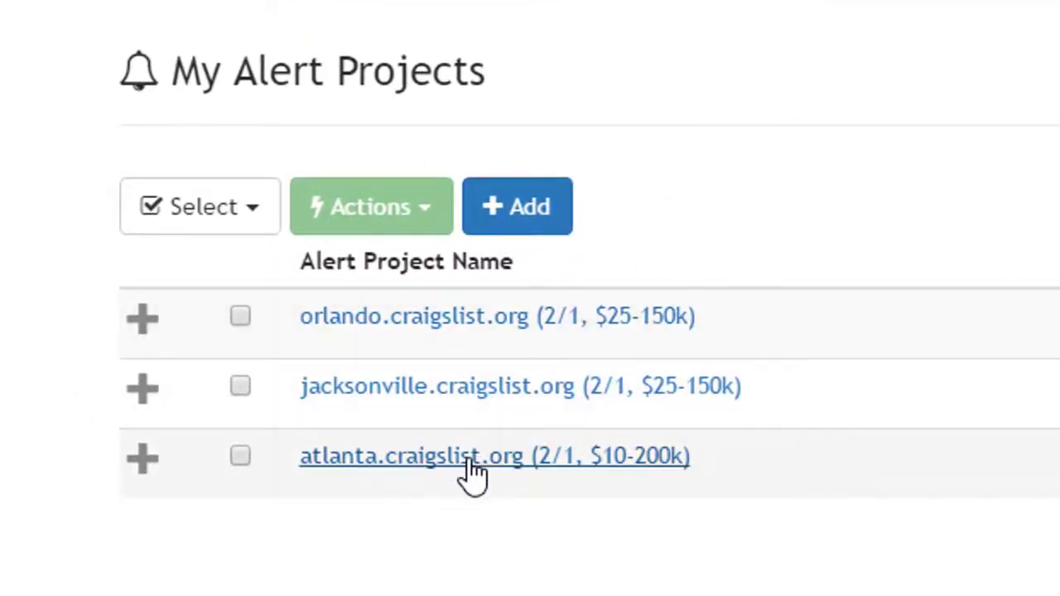
- Open the orlando project's predefined triggers and turn on Cash Deals and For Sale By Owner Deals
left_click(461, 319)
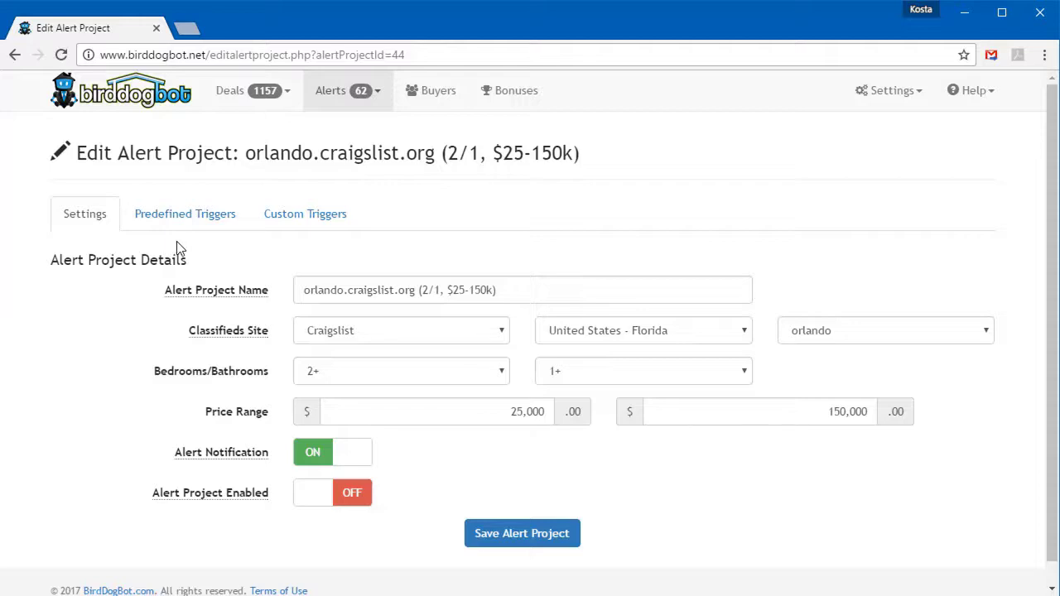
left_click(166, 218)
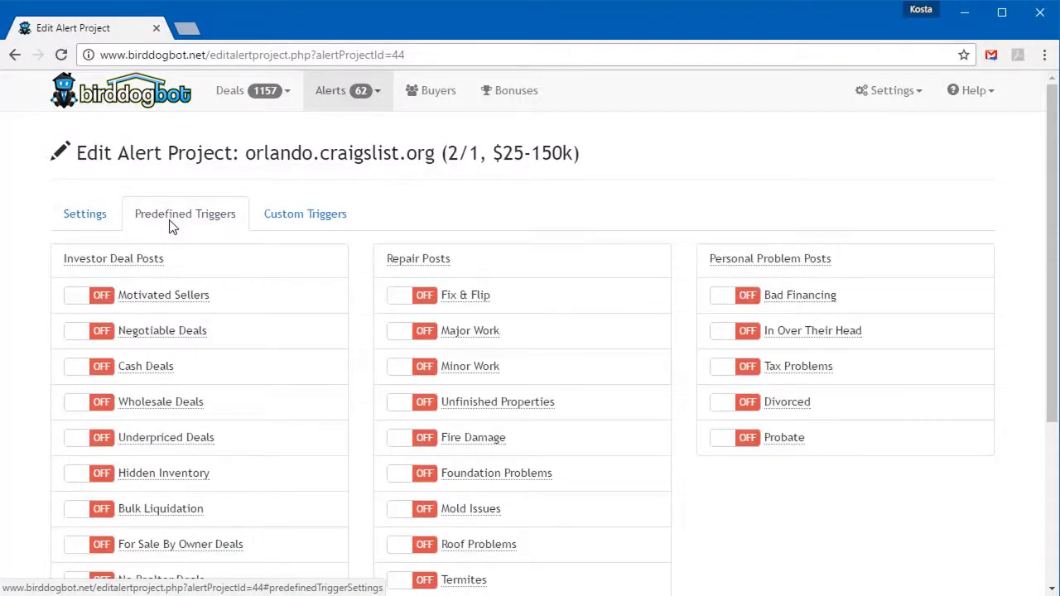
scroll(78, 213, "down", 2)
left_click(82, 208)
left_click(85, 381)
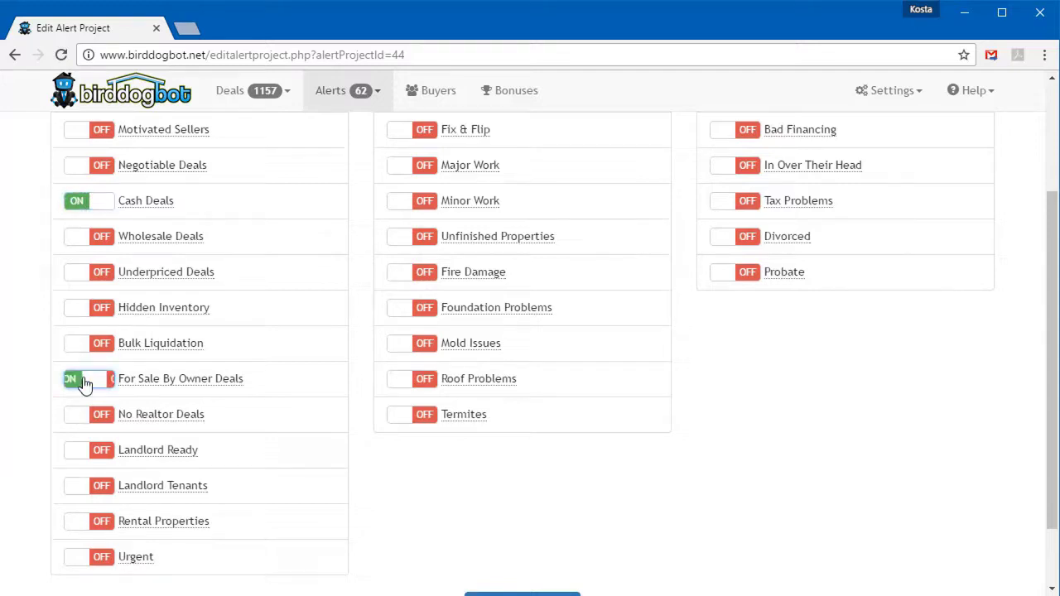
scroll(546, 340, "up", 1)
- Turn on Fix & Flip, Foundation Problems, Termites, Bad Financing and Divorced, then view Custom Triggers
left_click(401, 214)
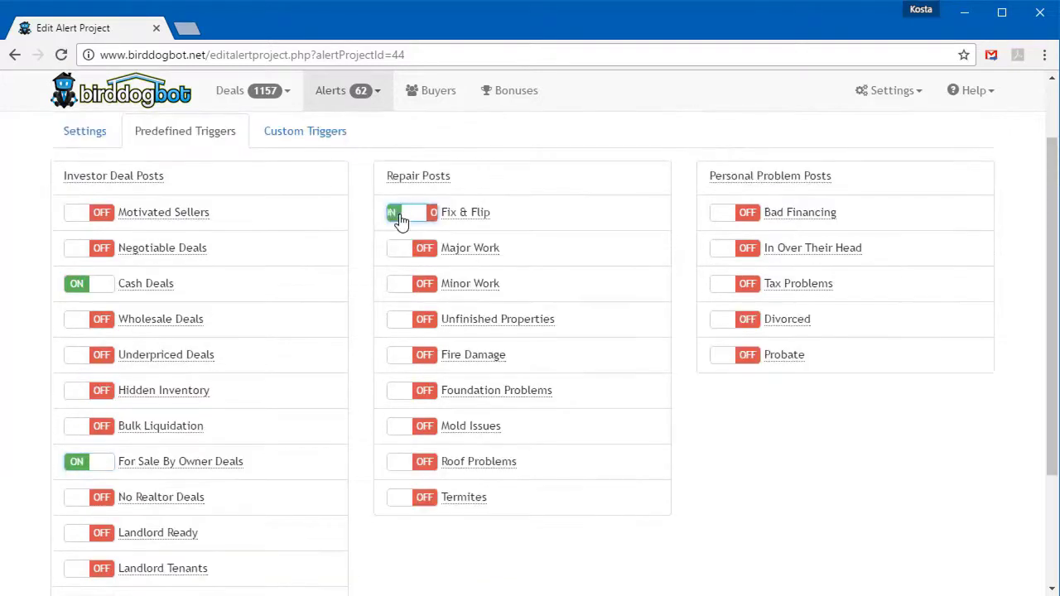
left_click(404, 393)
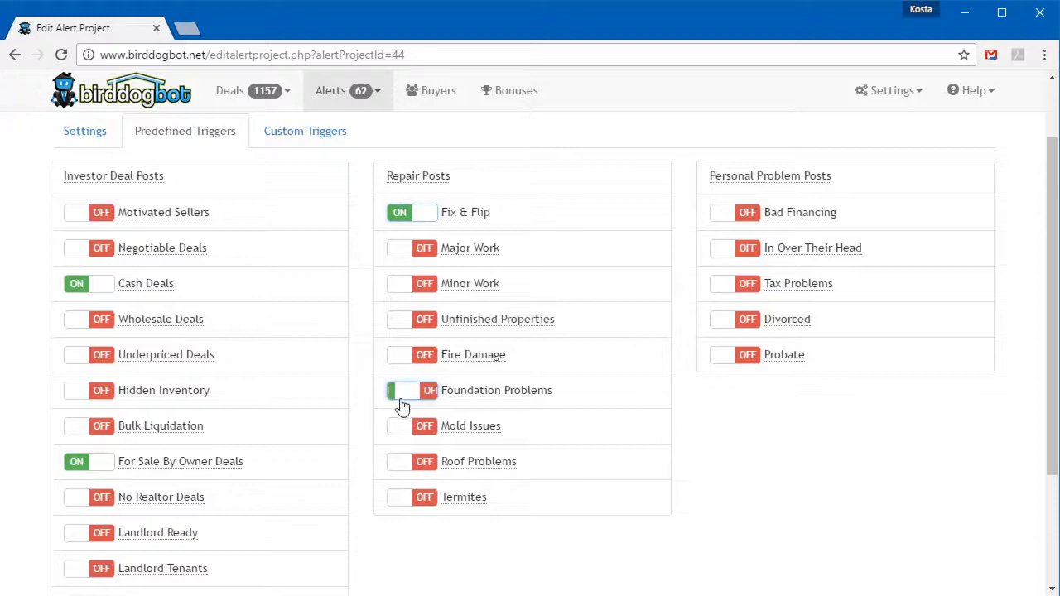
left_click(401, 500)
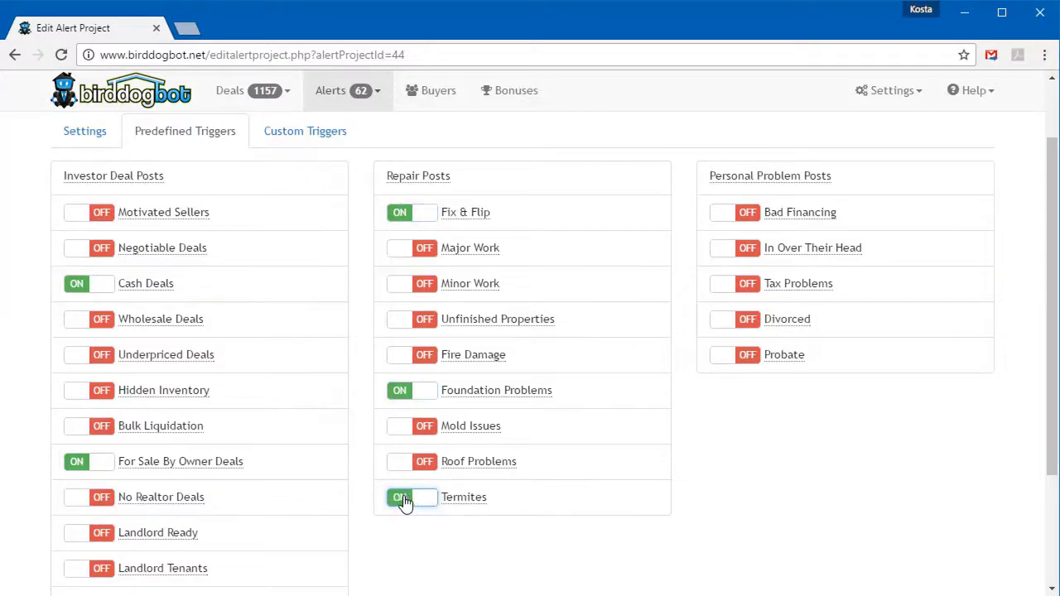
left_click(727, 221)
left_click(721, 323)
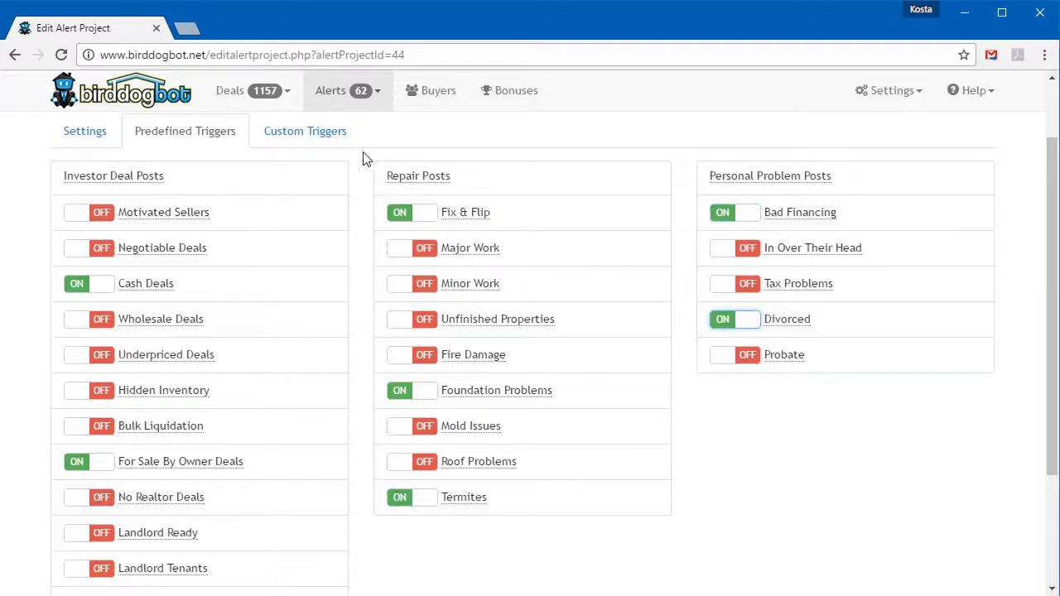
left_click(321, 137)
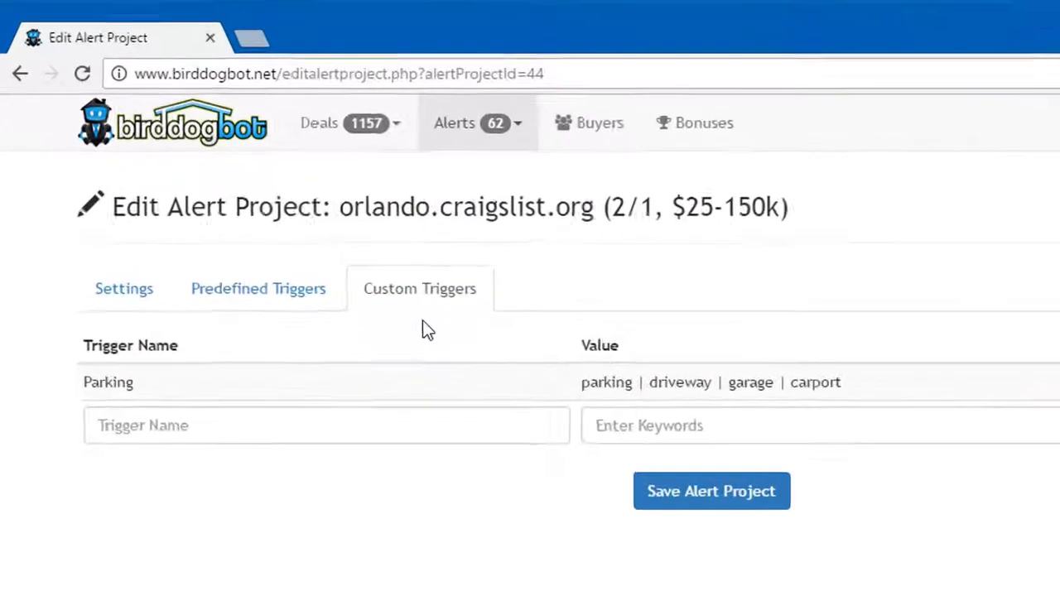